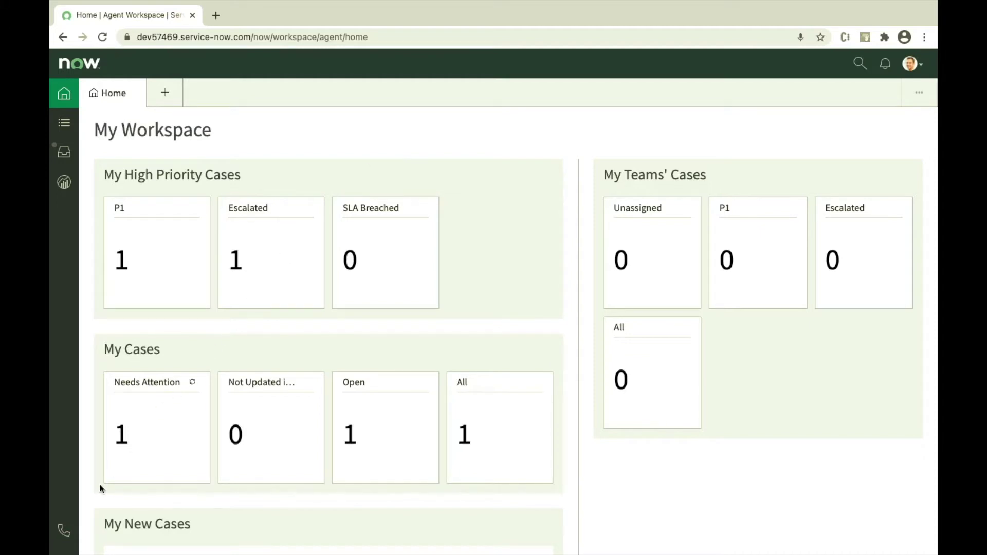
- Open the Genesys softphone, sign in via Genesys Cloud SSO, and select a Web-RTC station with the agent's WebRTC phone
click(64, 531)
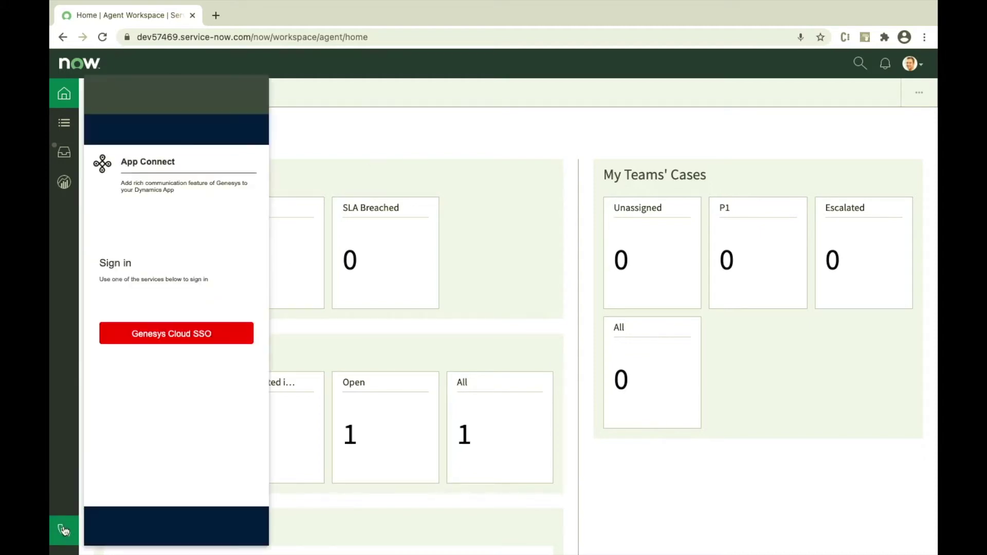
click(179, 343)
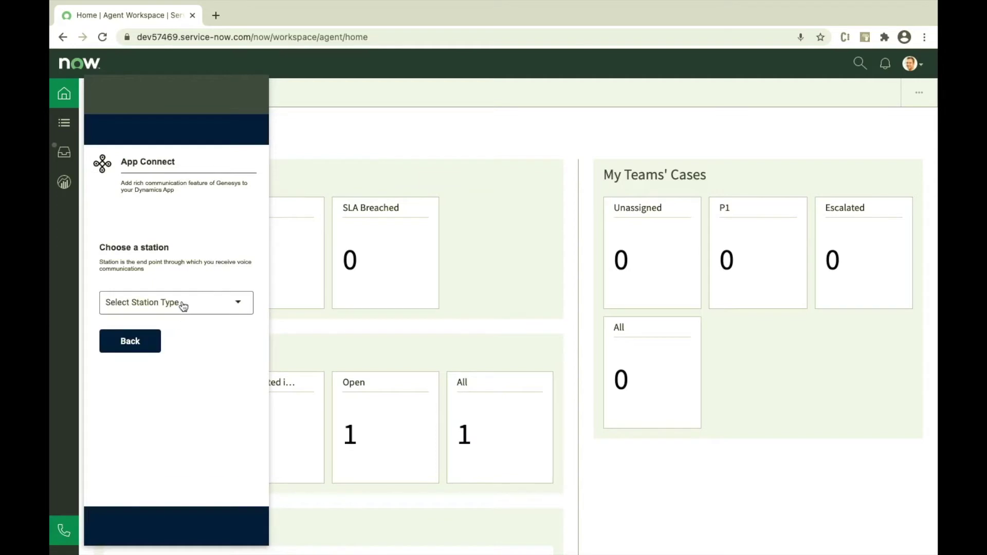
click(181, 307)
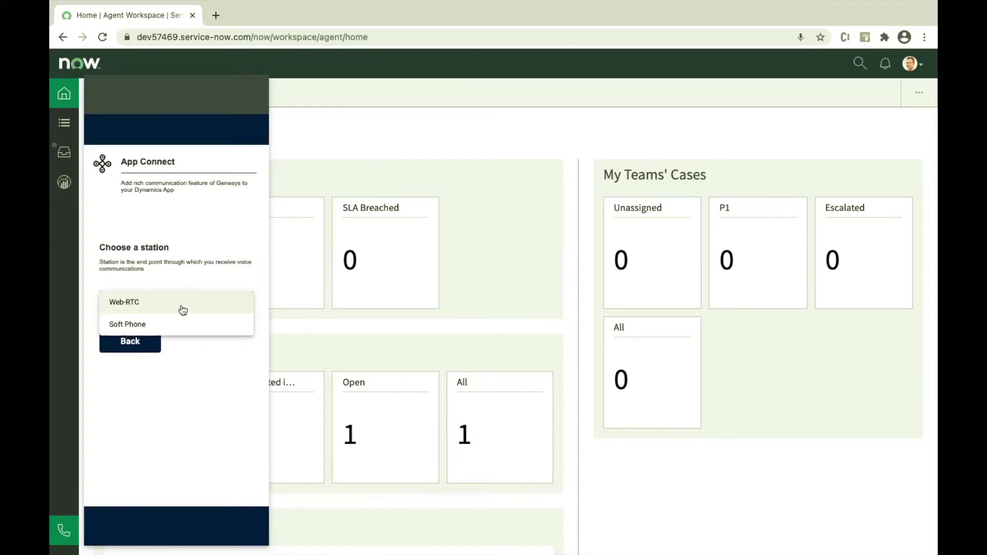
click(183, 309)
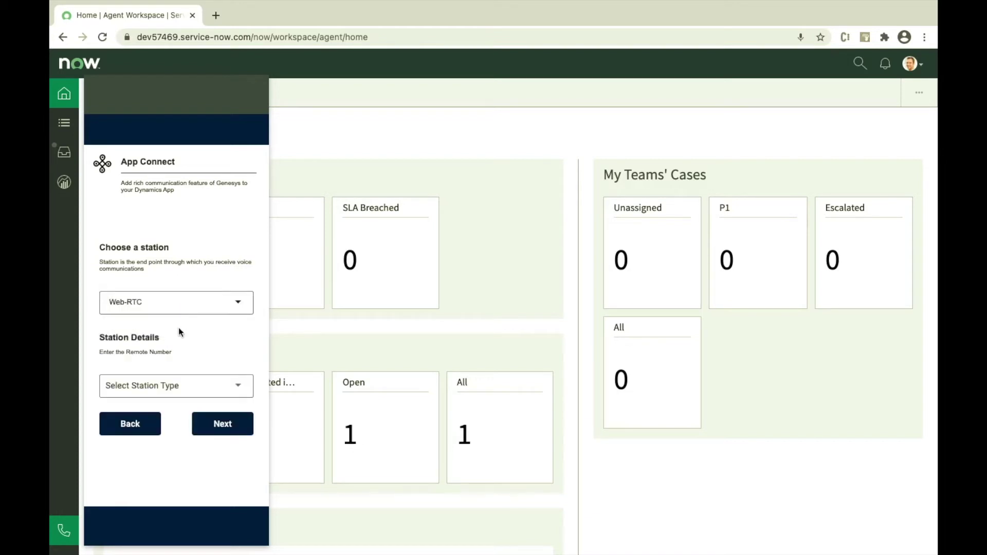
click(170, 389)
click(170, 388)
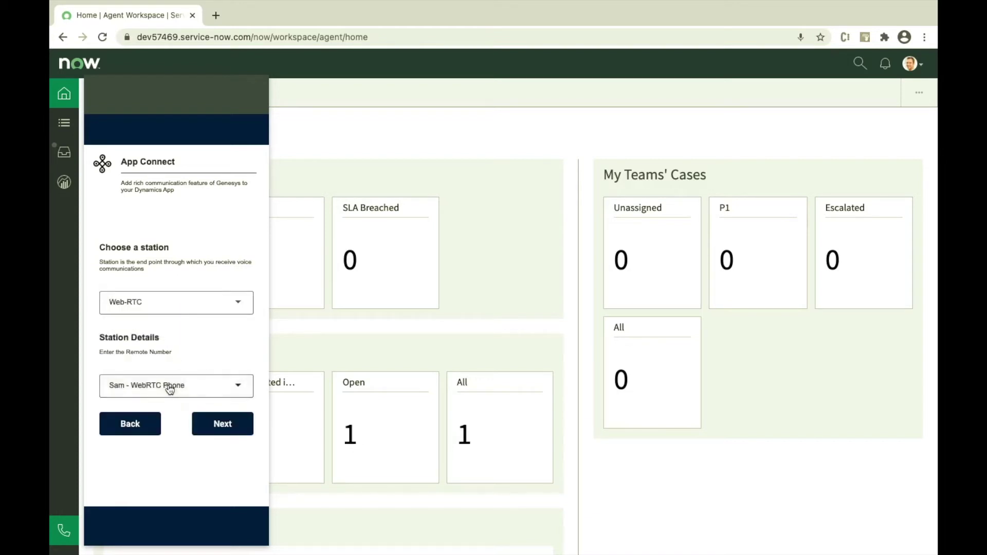
- Confirm the Web-RTC station and keep the agent's status set to Available
click(205, 427)
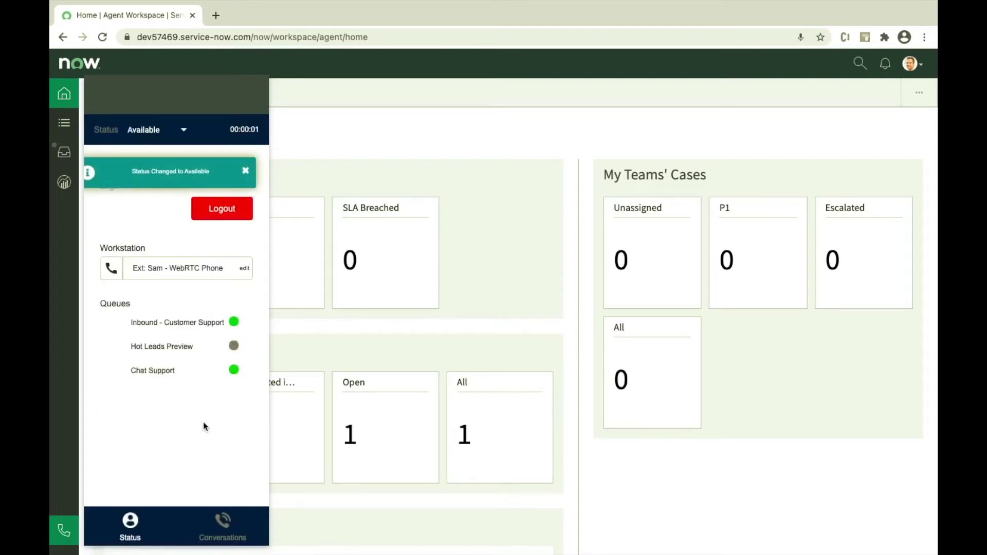
click(184, 131)
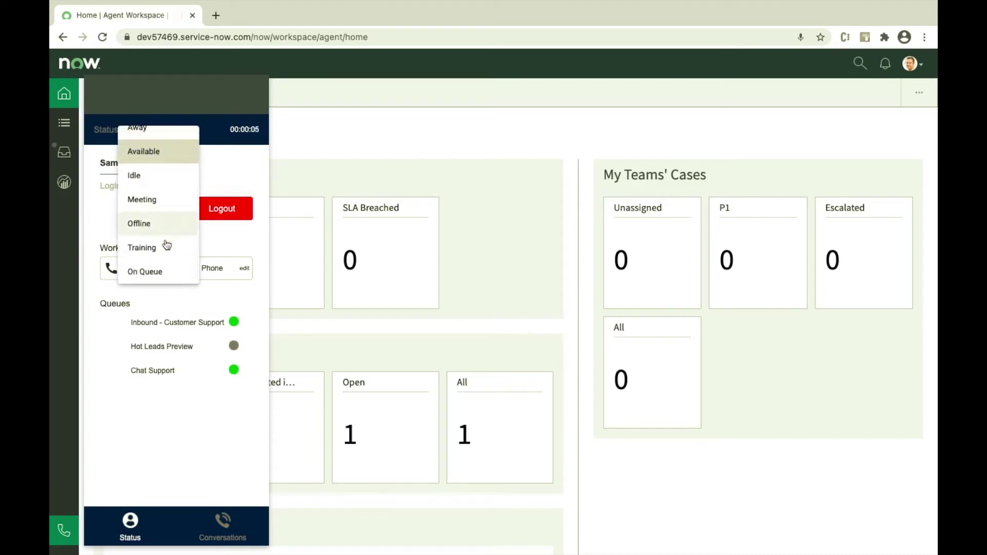
scroll(149, 206, up, 2)
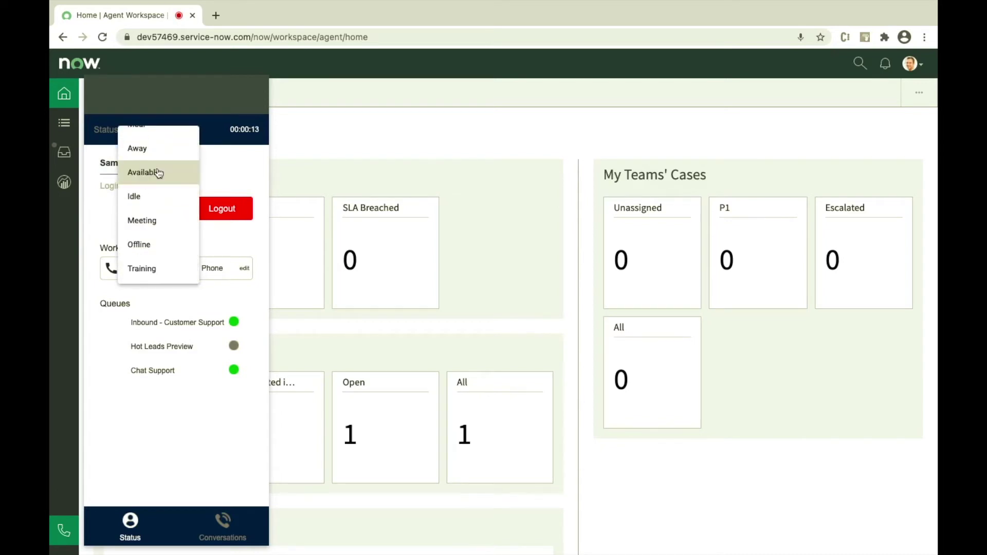
click(159, 172)
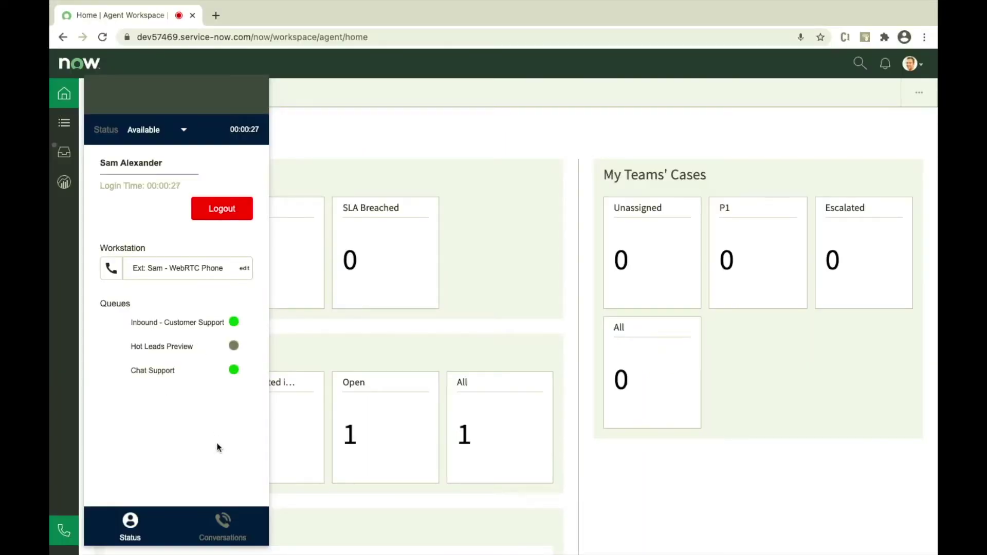
- Dial the customer's phone number from the Inbound - Customer Support workgroup
click(224, 521)
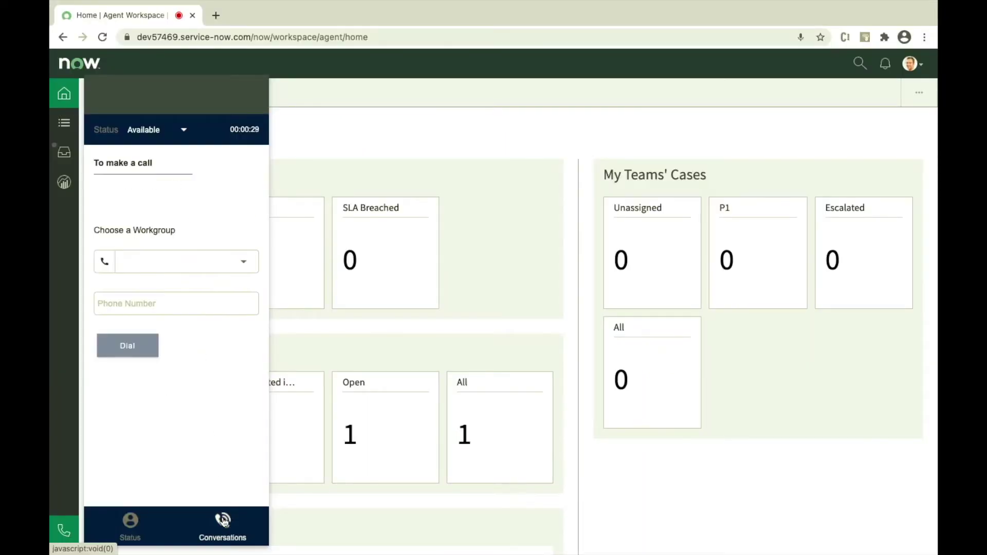
click(218, 258)
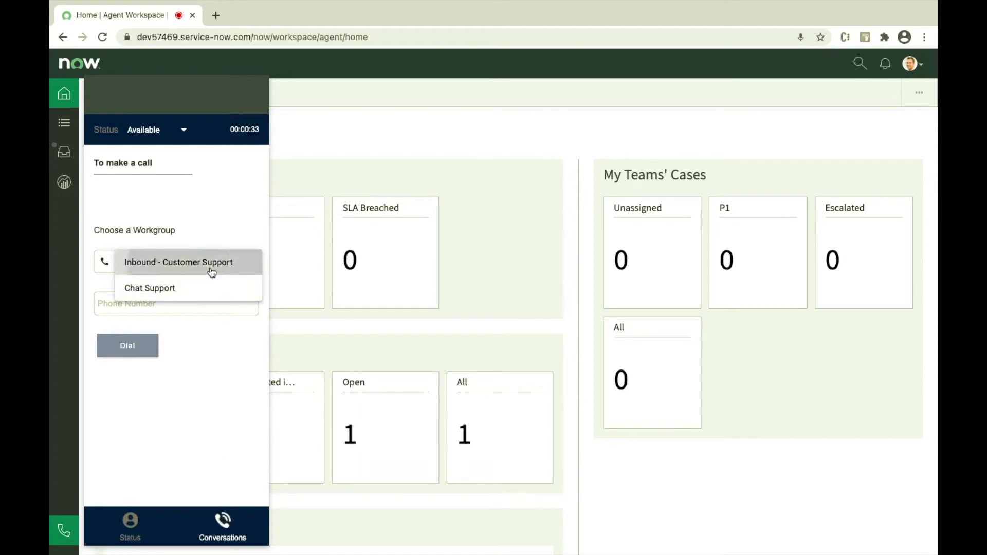
click(208, 262)
click(197, 299)
key(ctrl+v)
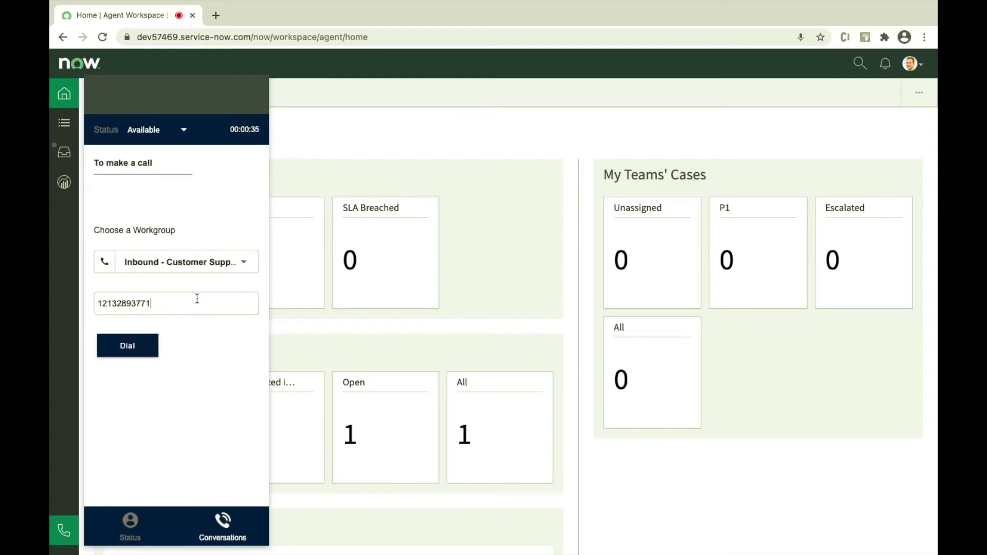
click(148, 345)
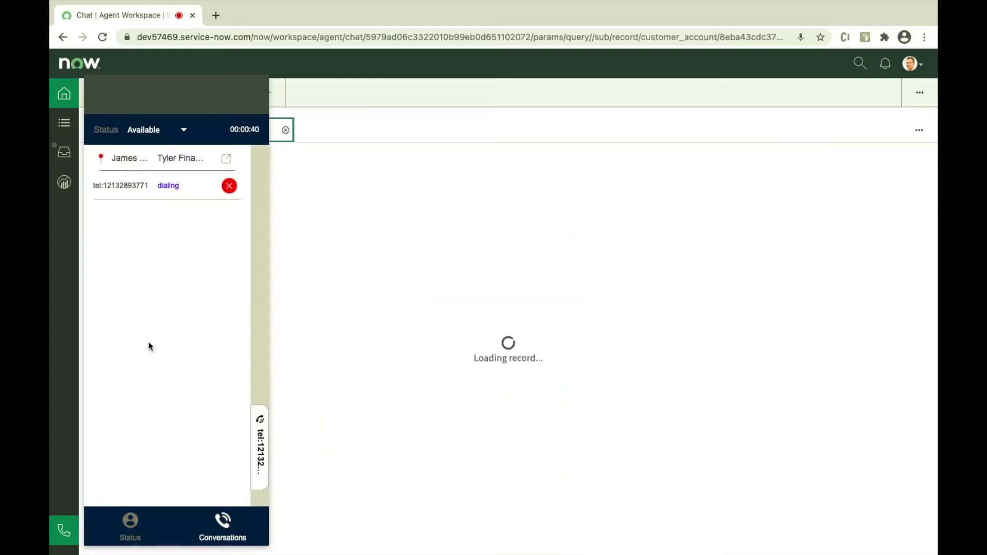
- Review the call's interaction details and the Tyler Financials account record
click(61, 535)
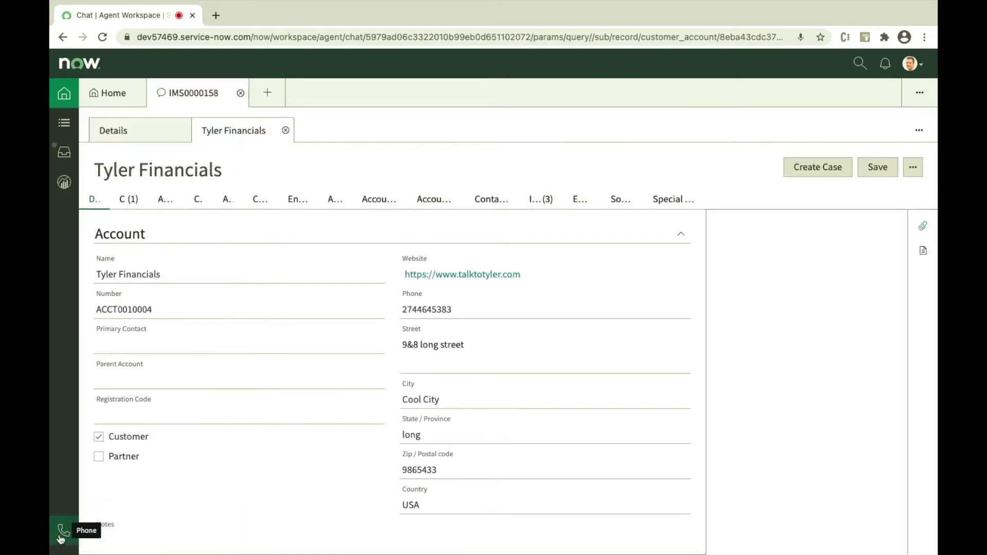
click(148, 132)
click(229, 132)
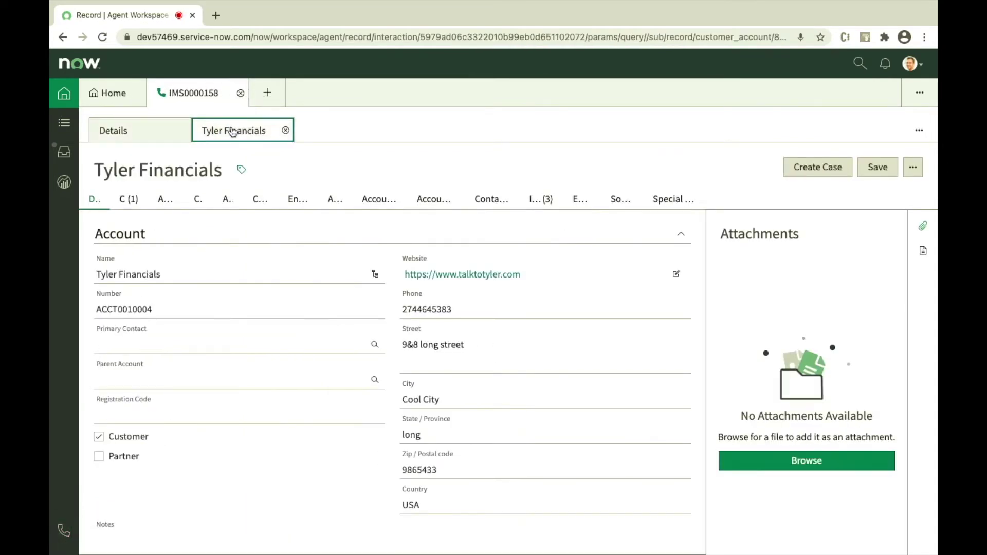
click(64, 533)
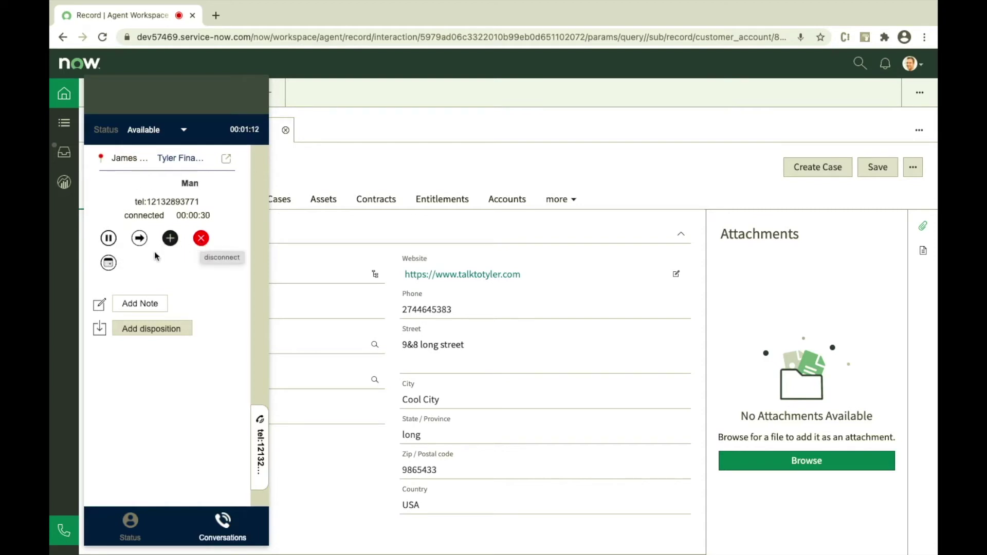
- Note that the customer wants a meeting, set disposition Lead - Prospect, and hang up
click(125, 303)
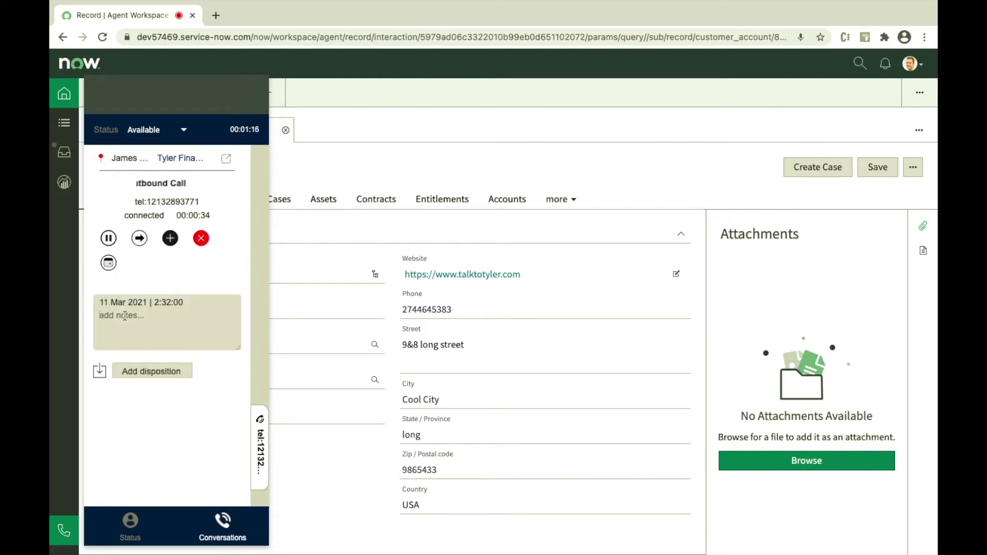
text(James wan)
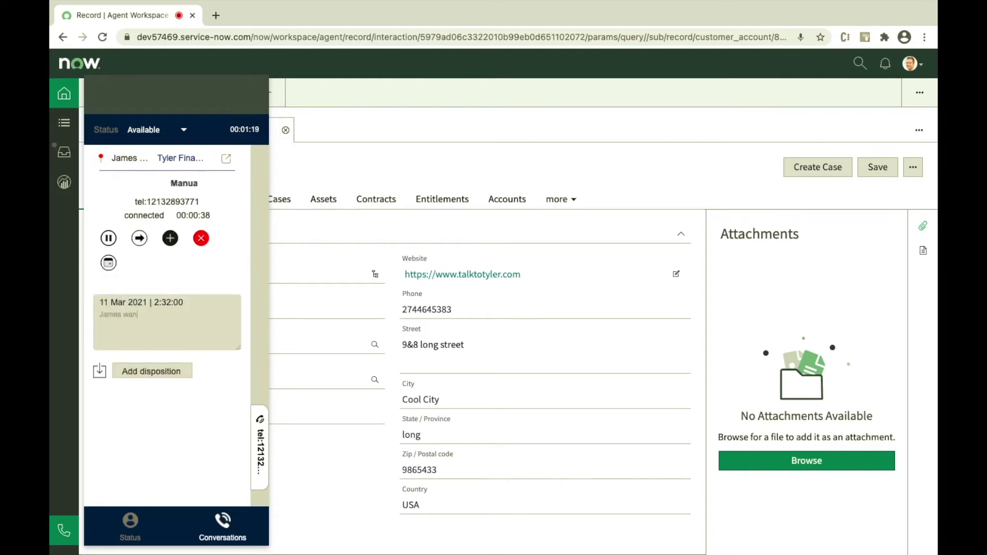
text(ts to have a mee)
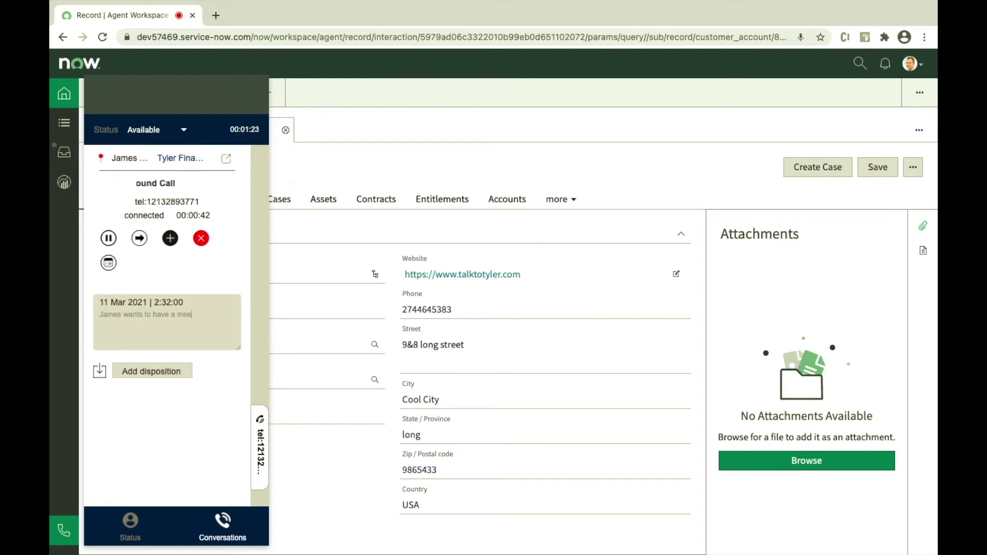
text(ting)
click(123, 370)
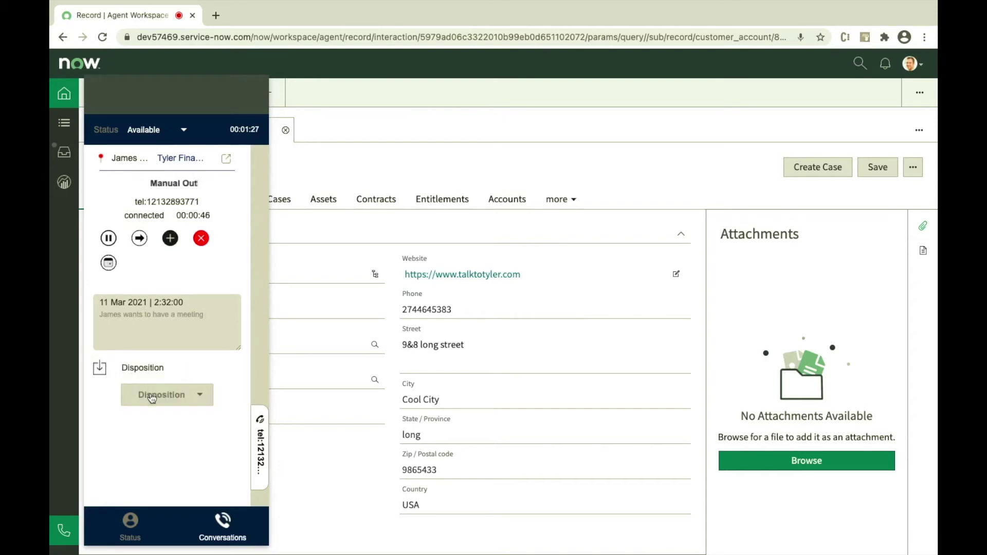
click(152, 397)
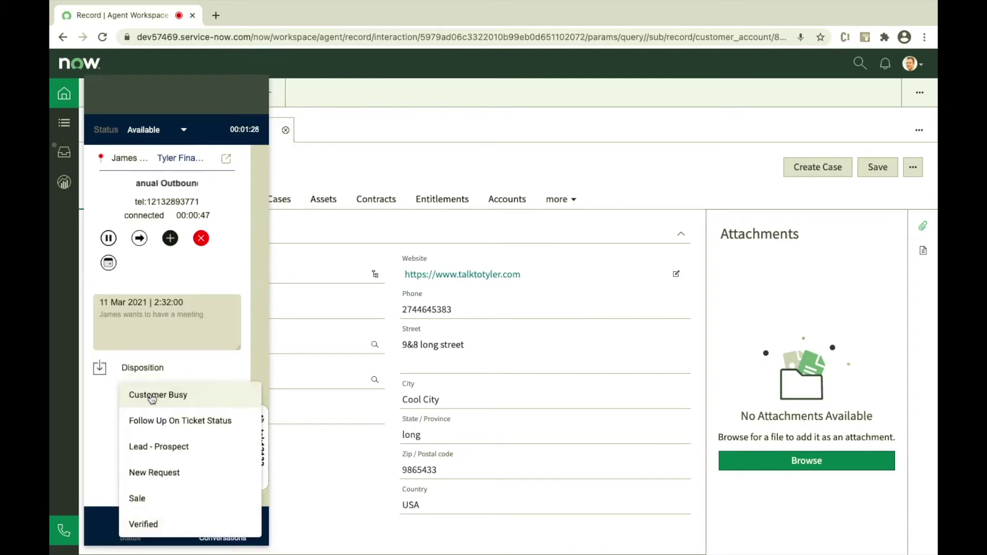
click(153, 449)
click(201, 239)
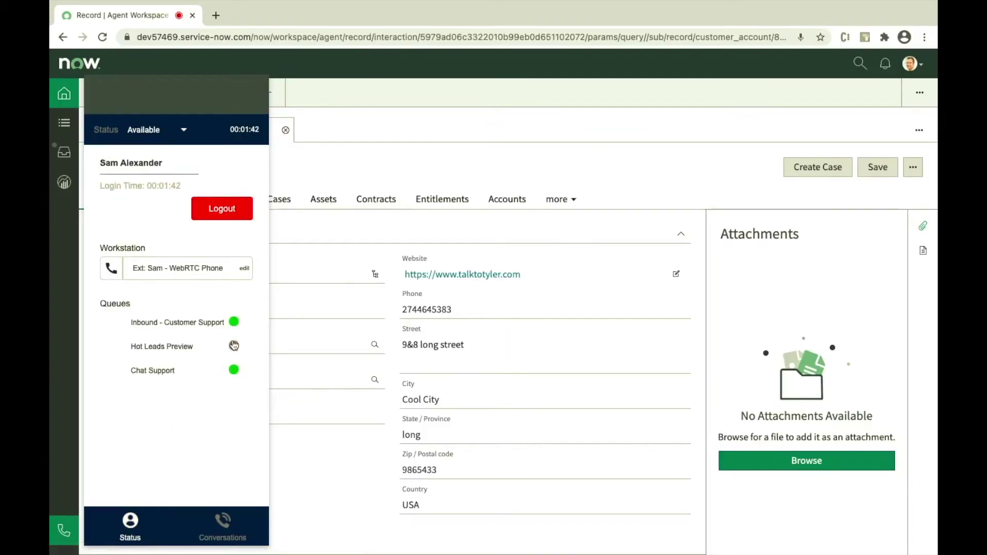
- Activate the Hot Leads Preview queue, go On Queue, accept the preview, and place the call
click(234, 346)
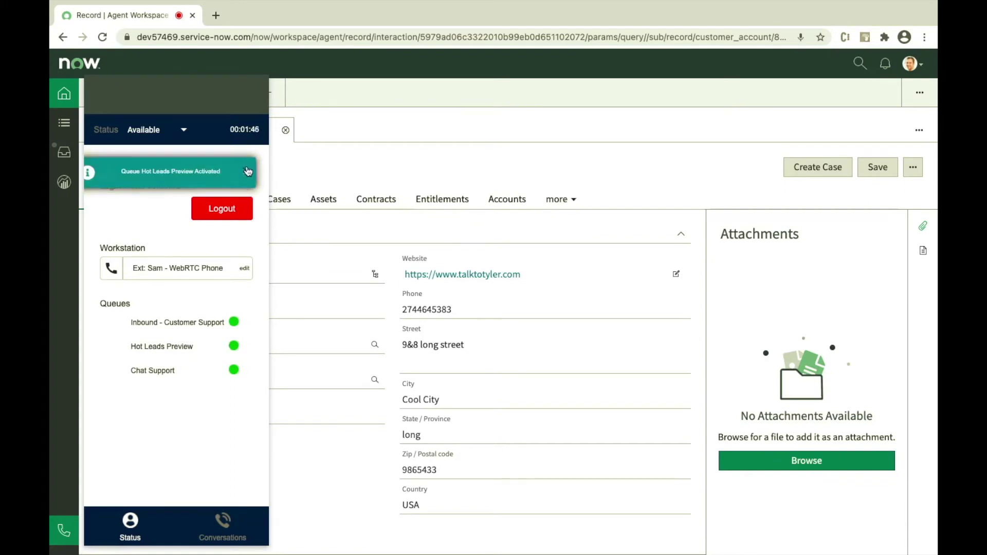
click(248, 169)
click(184, 131)
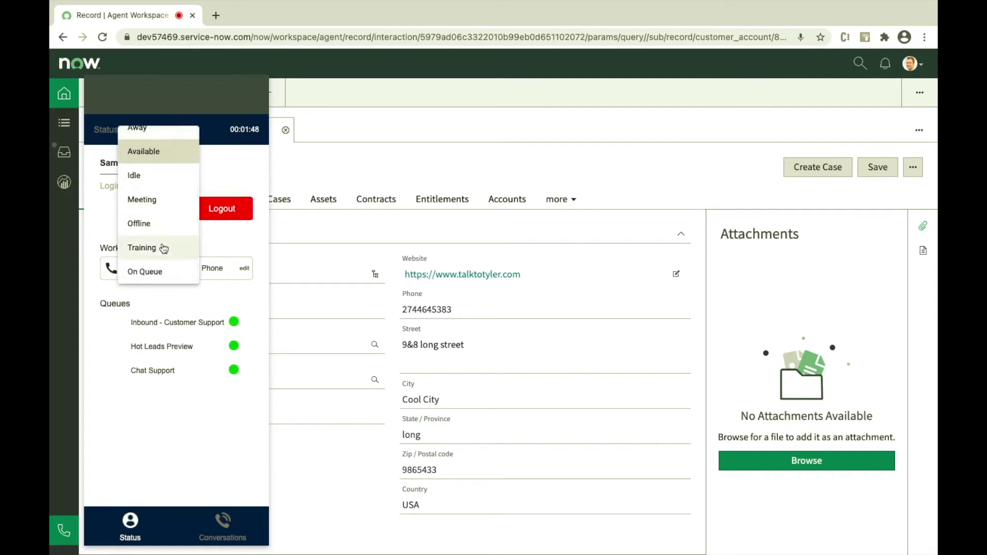
click(159, 271)
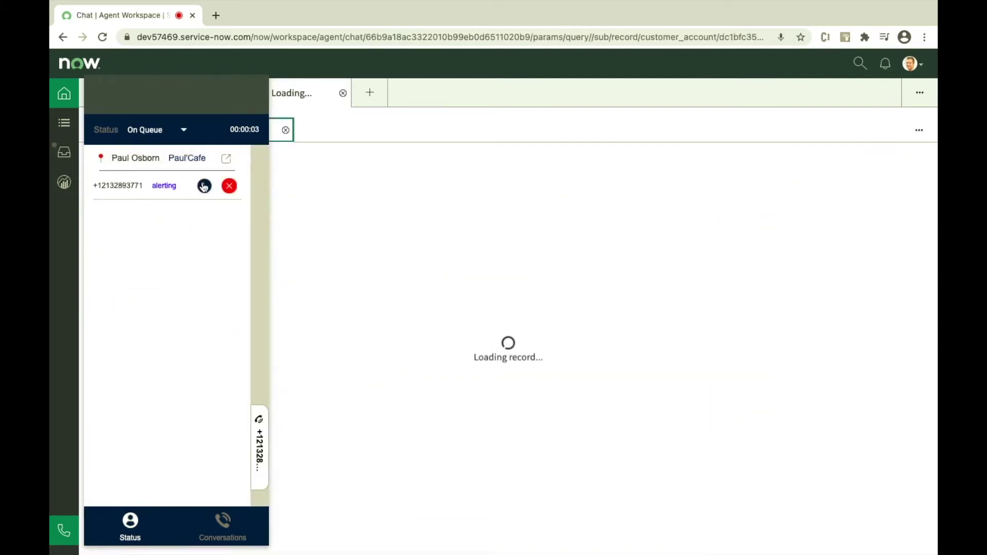
click(204, 186)
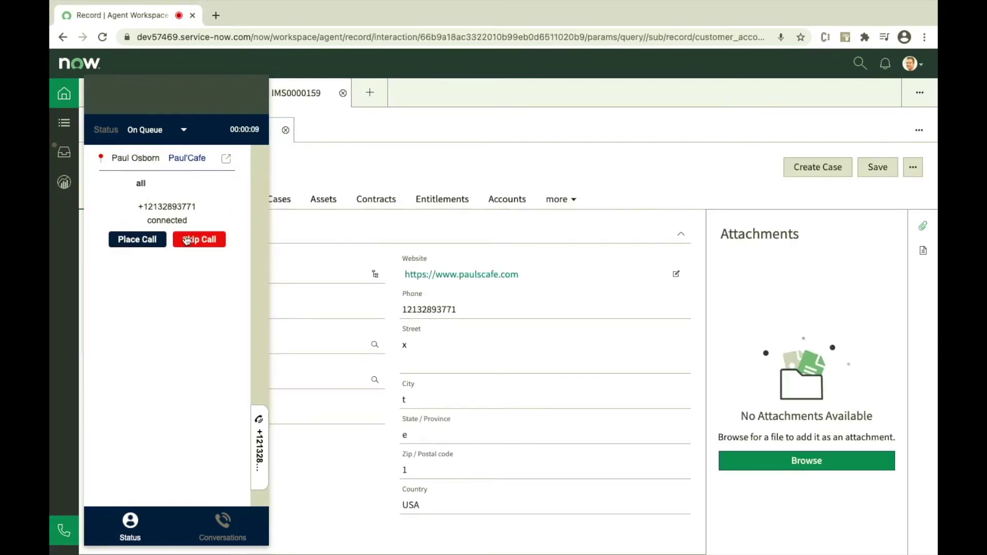
click(146, 241)
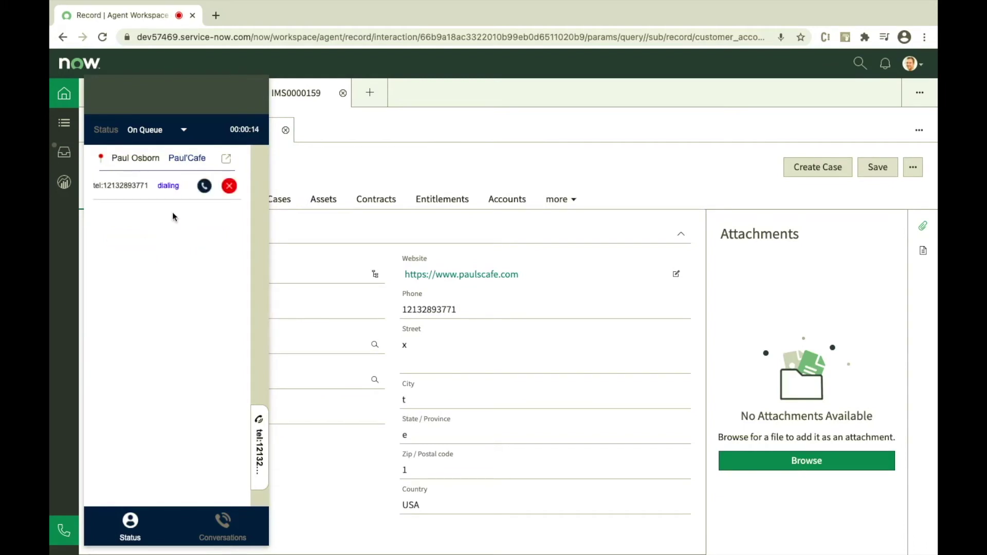
- Note the customer isn't interested in expansion, dispose as Lead - Prospect, end and save the call
click(67, 527)
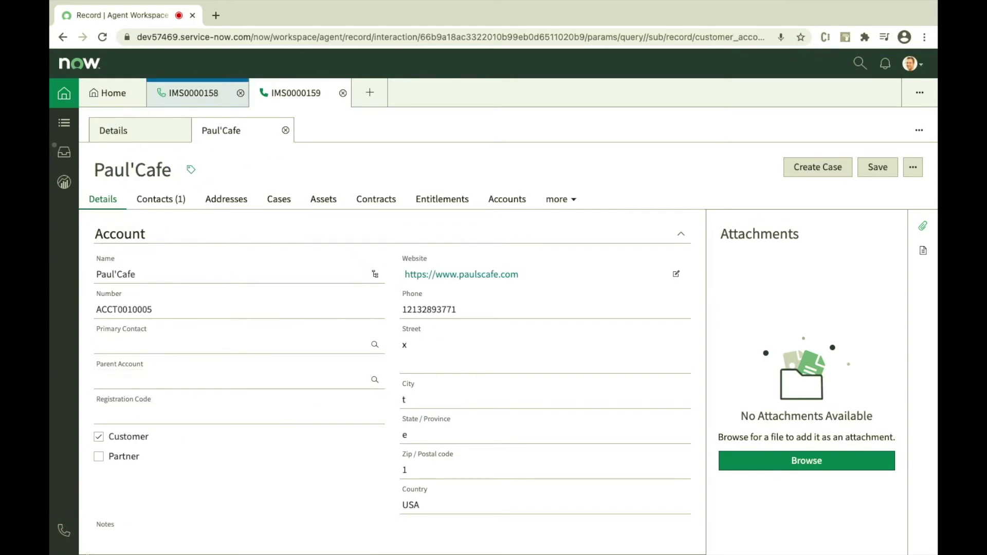
click(64, 530)
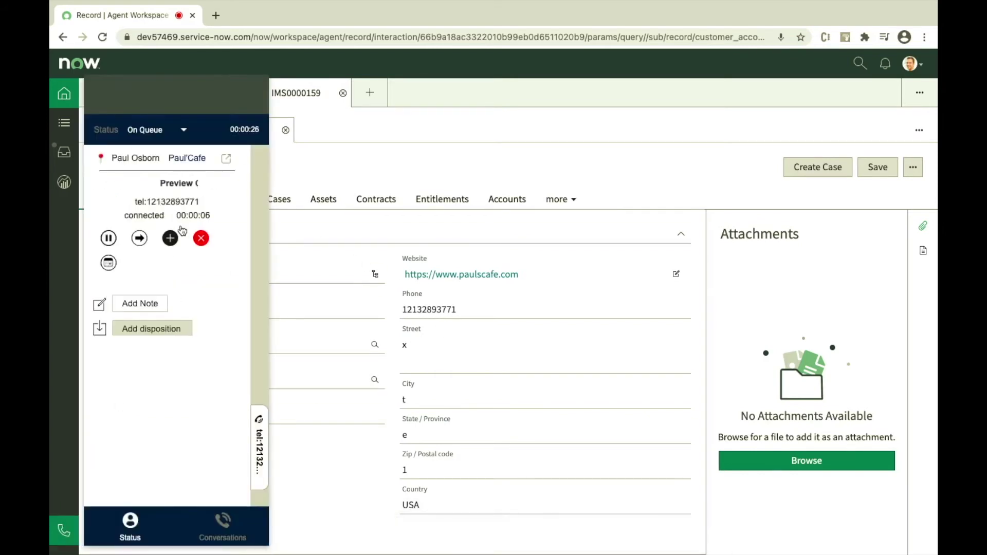
click(153, 303)
text(Paul is not)
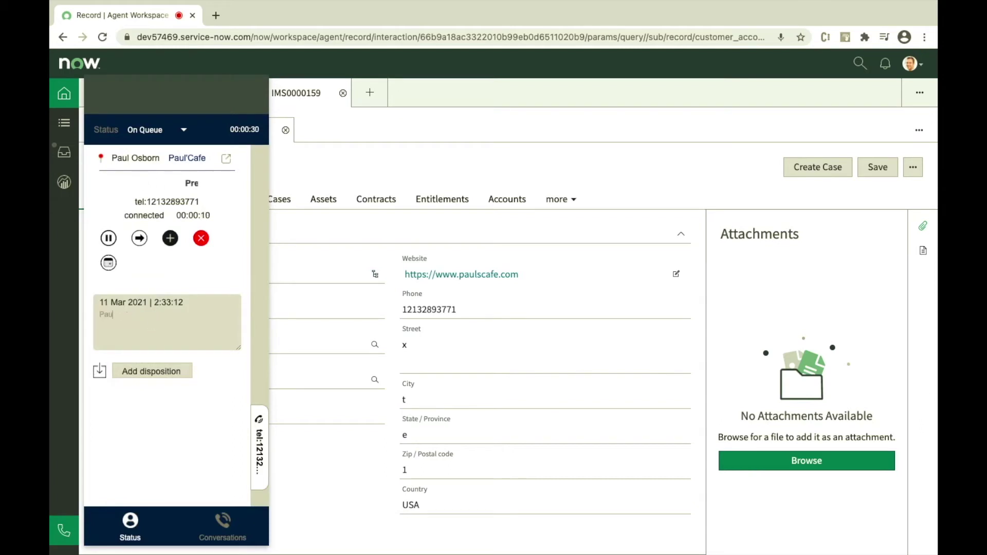
text( interested in expansion)
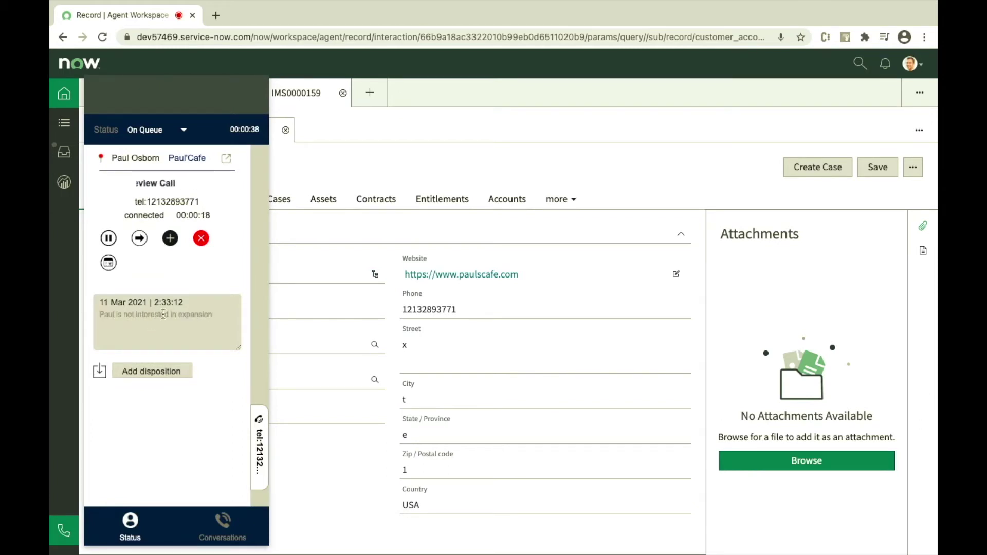
click(154, 371)
click(158, 395)
click(158, 420)
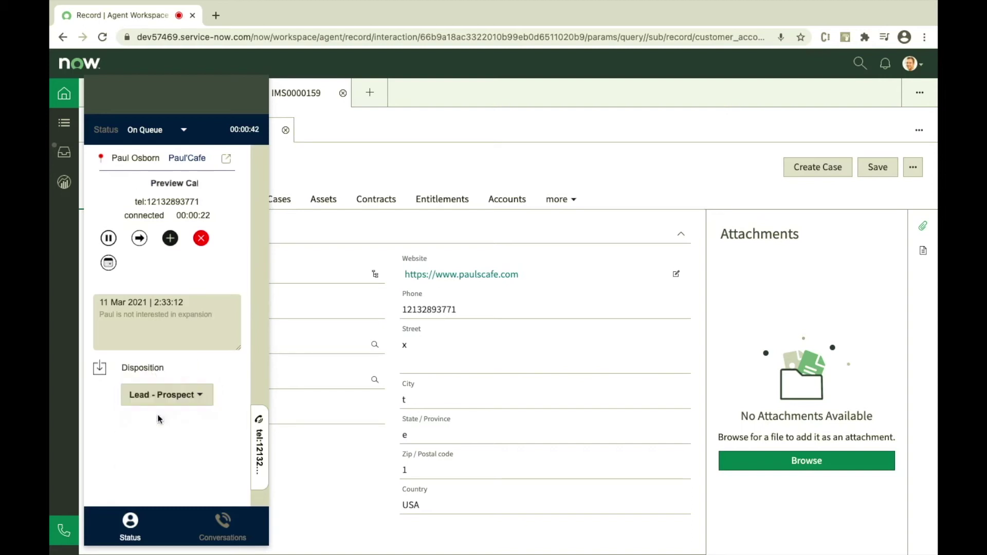
click(200, 238)
click(186, 421)
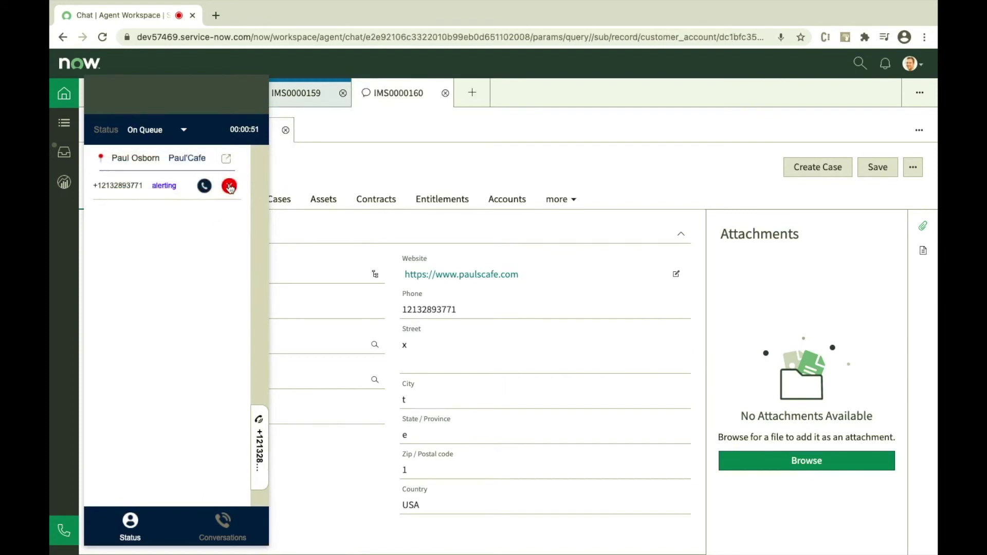
- Decline the alerting call and make the agent eligible for interactions again
click(230, 187)
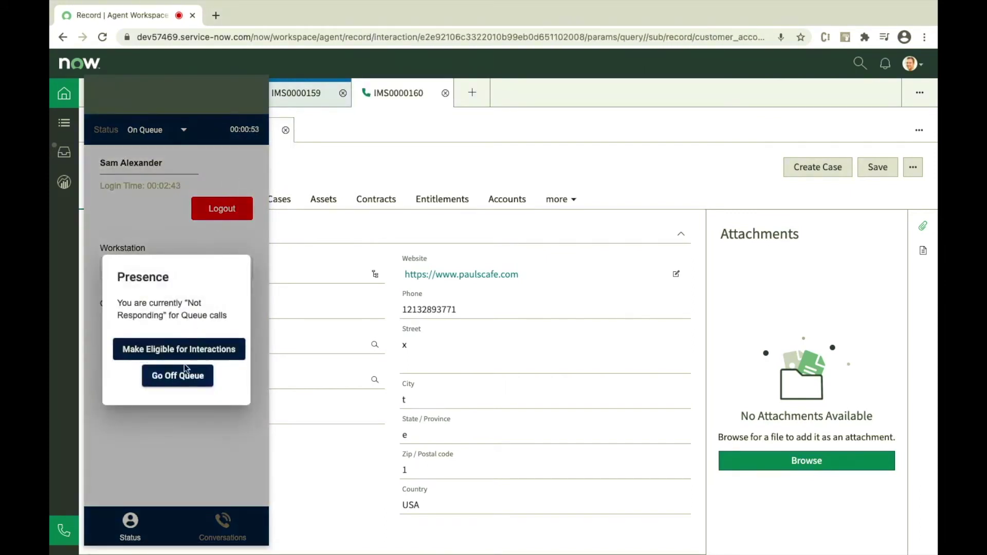
click(182, 376)
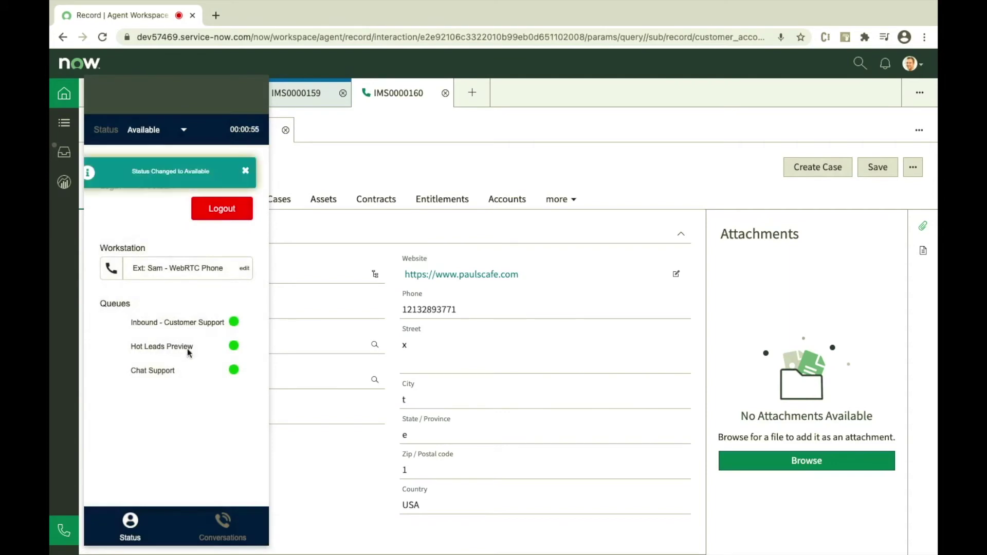
click(246, 171)
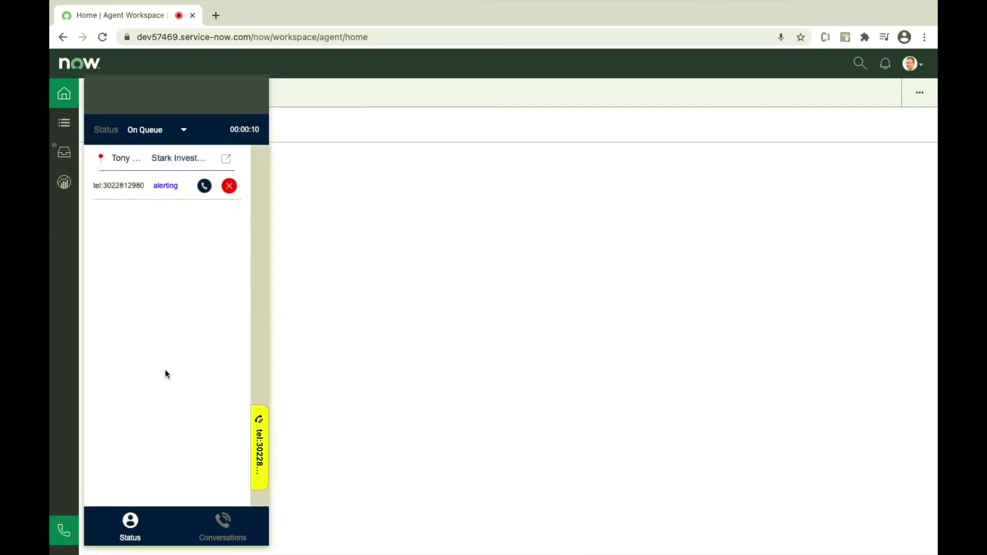
- Answer the call and review the Stark Investments contacts and the call's interaction details
click(204, 186)
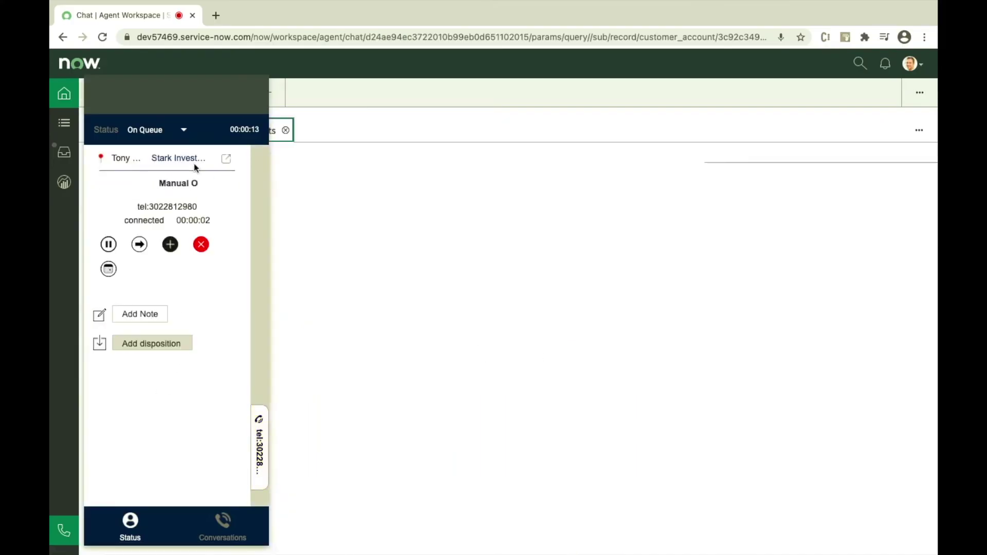
click(64, 530)
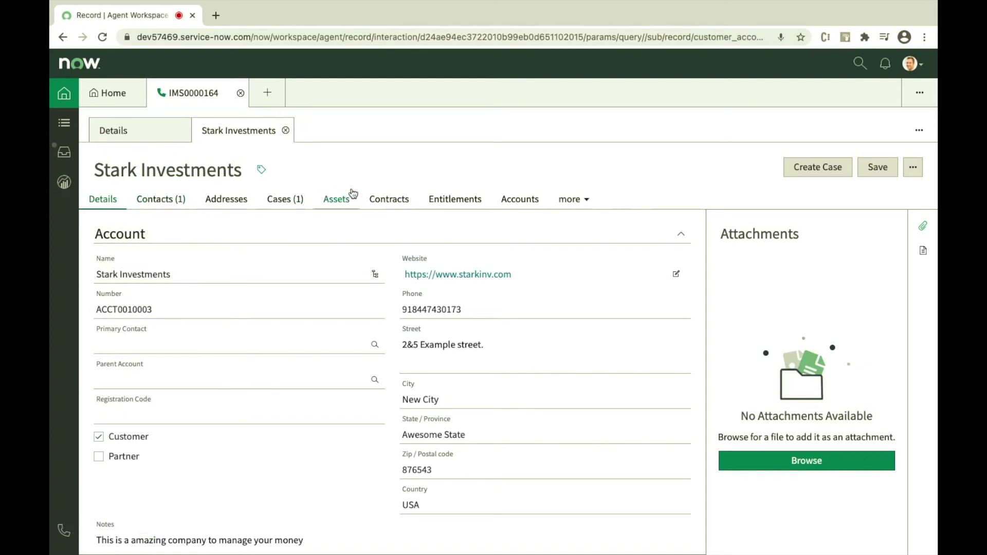
click(165, 204)
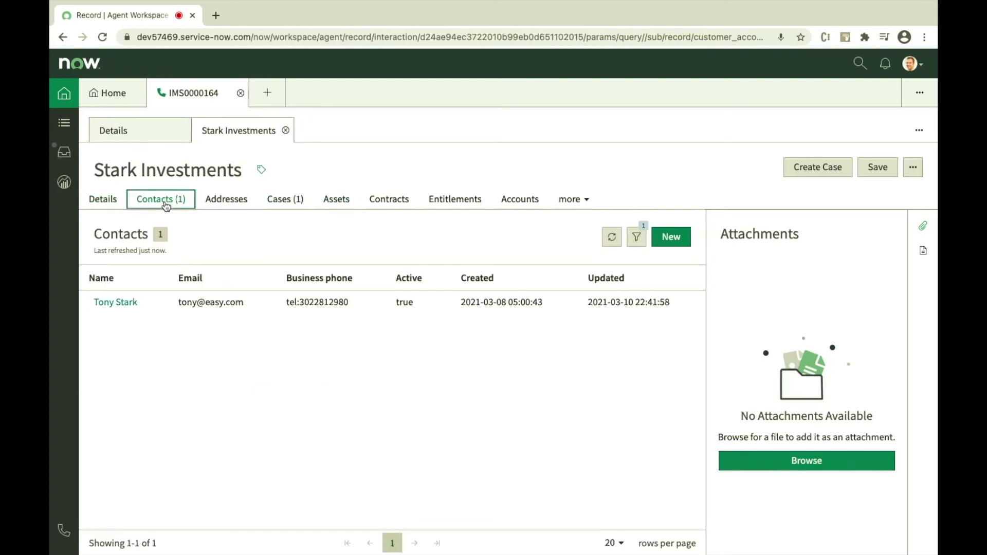
click(152, 131)
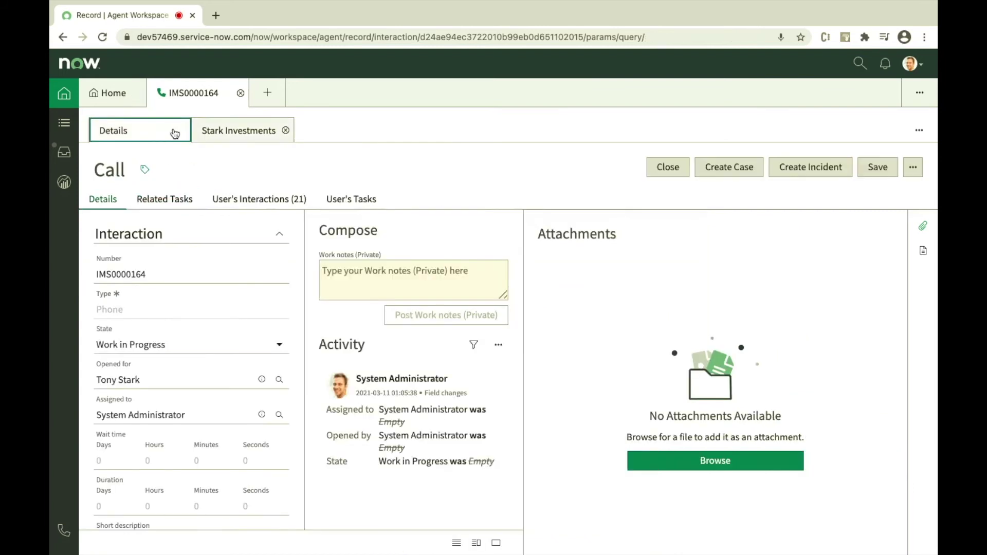
click(216, 130)
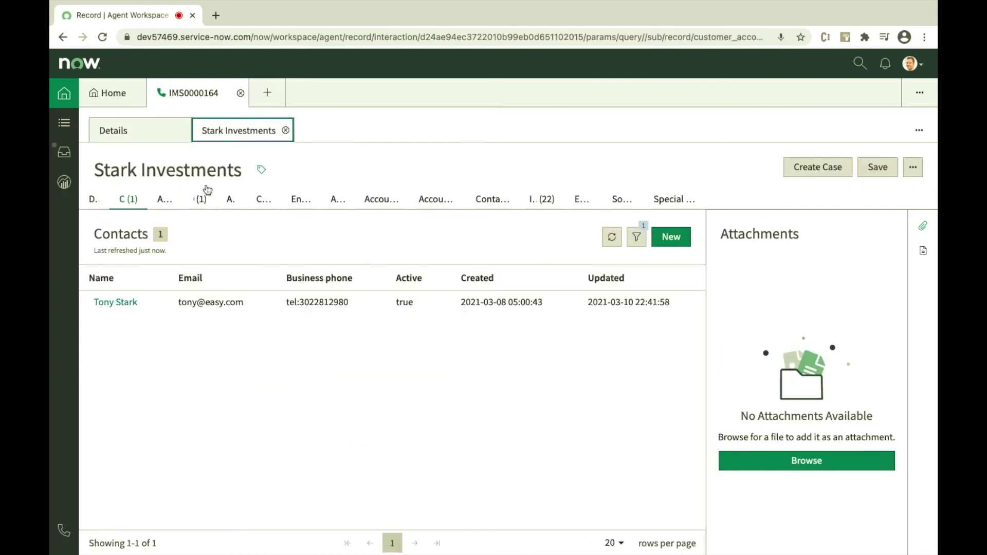
click(63, 530)
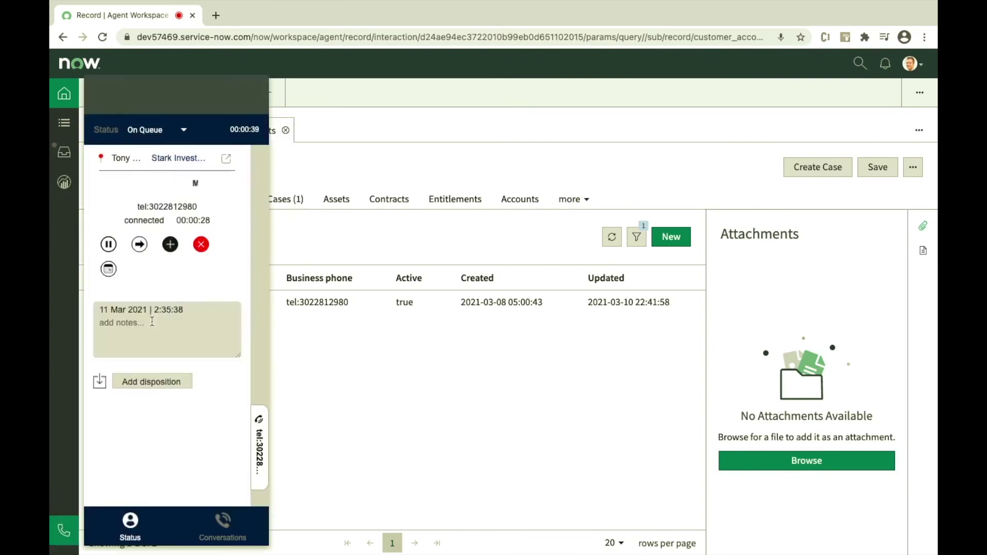
- Begin typing the call note that the contact wants to talk
text(Tony wants to talk)
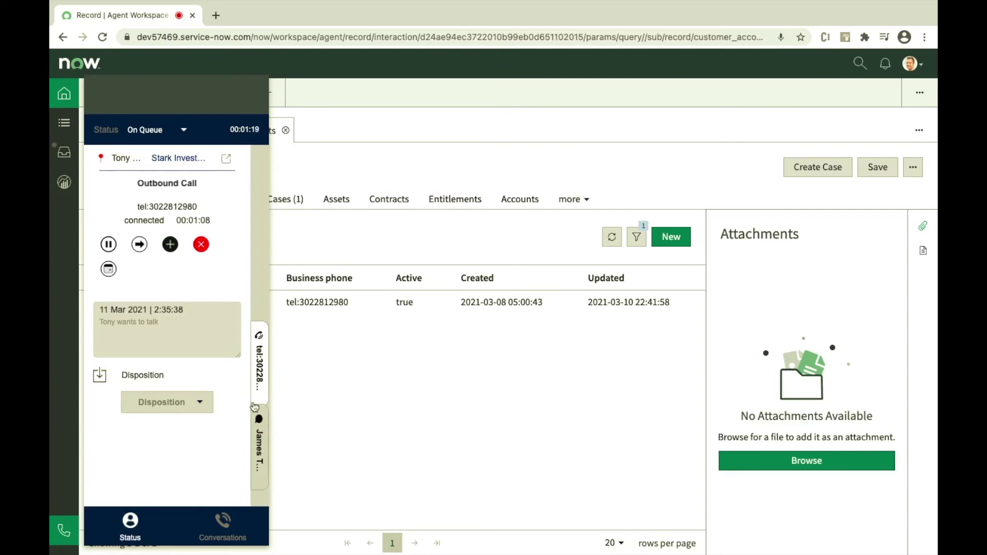
- Accept the waiting Tyler Financials chat and send the customer a 'Hi' greeting
click(260, 451)
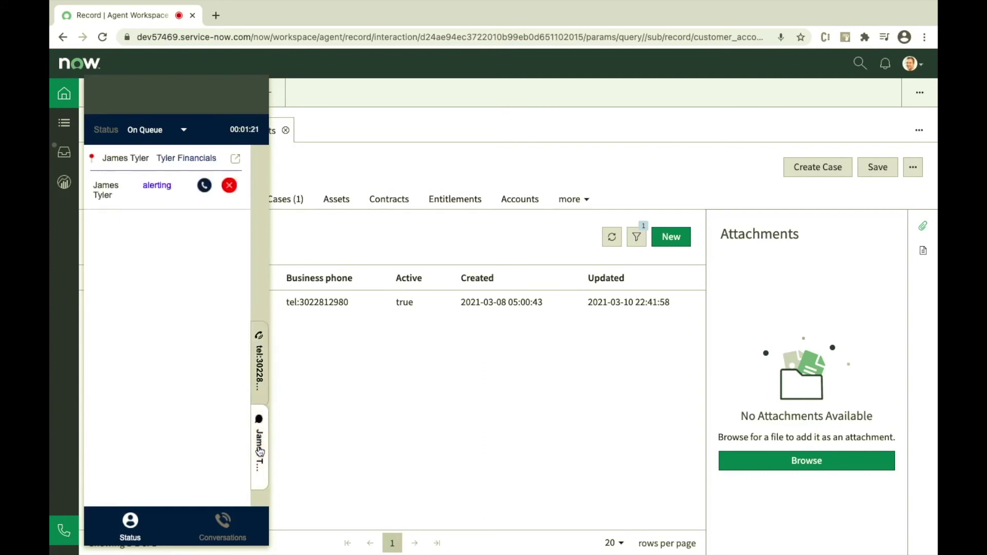
click(205, 186)
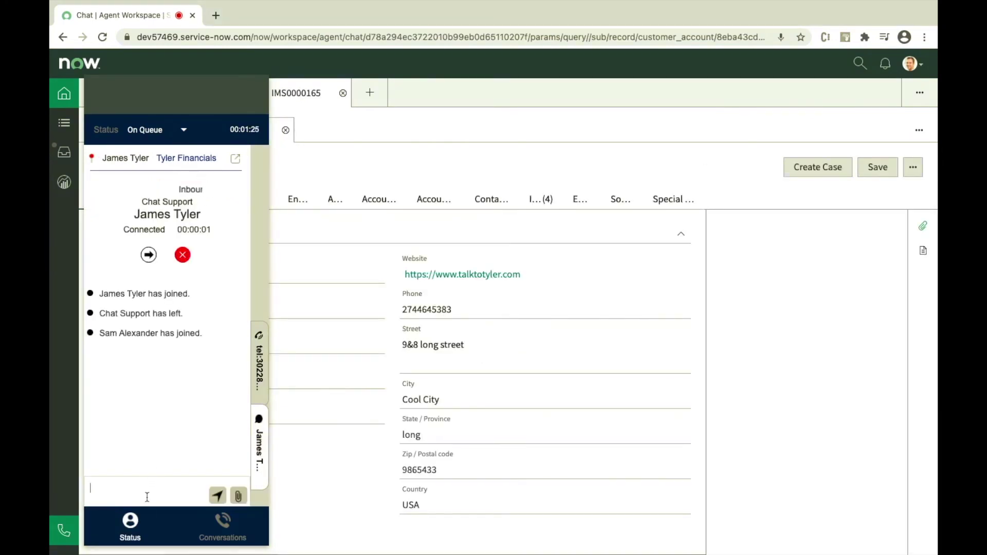
text(HI )
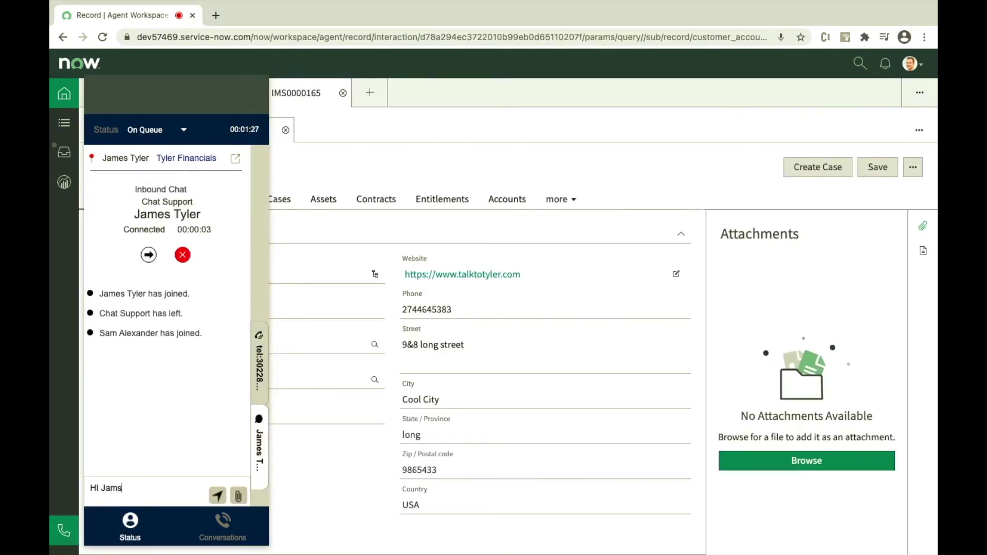
text(James)
key(Return)
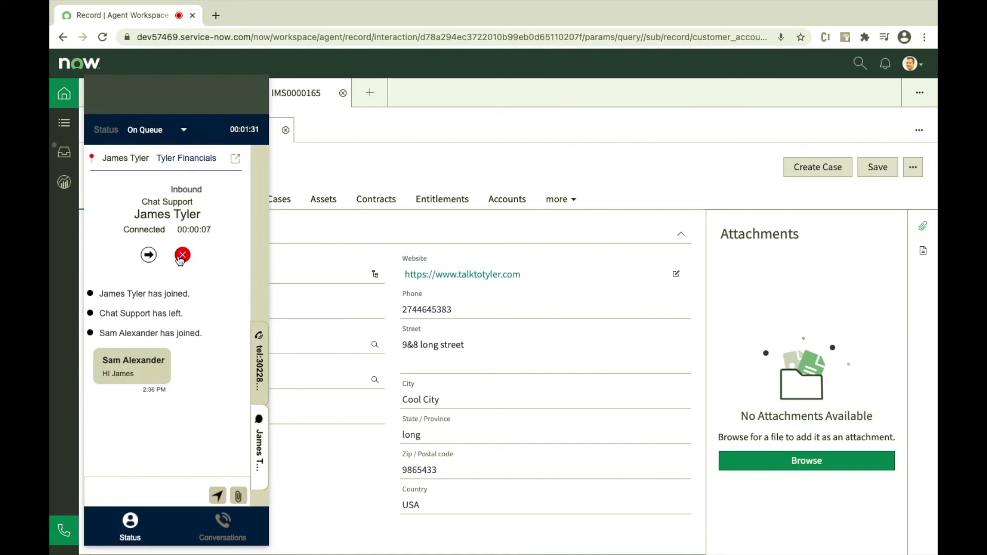
click(149, 254)
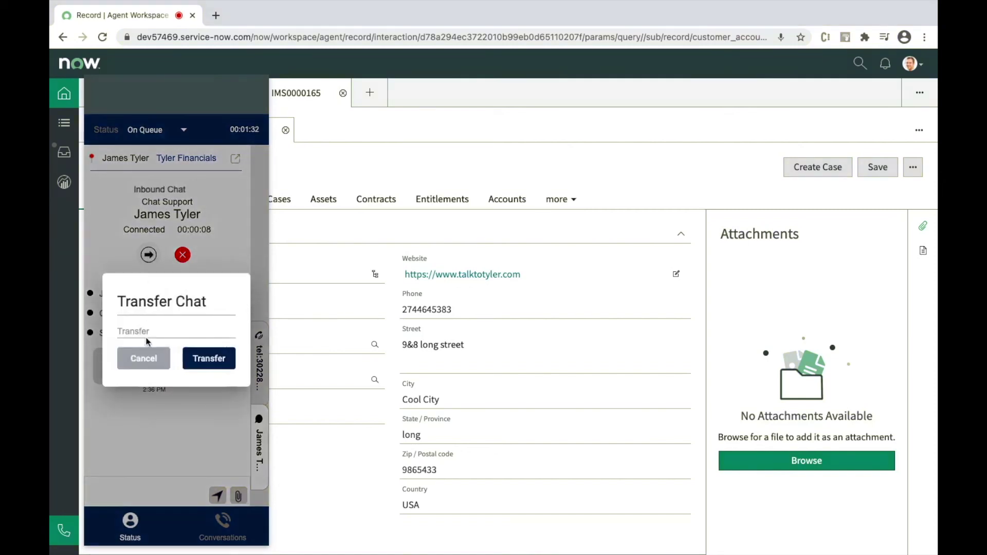
- Cancel the chat's Transfer and File Attachment dialogs, then open the chatting customer's account record
click(145, 360)
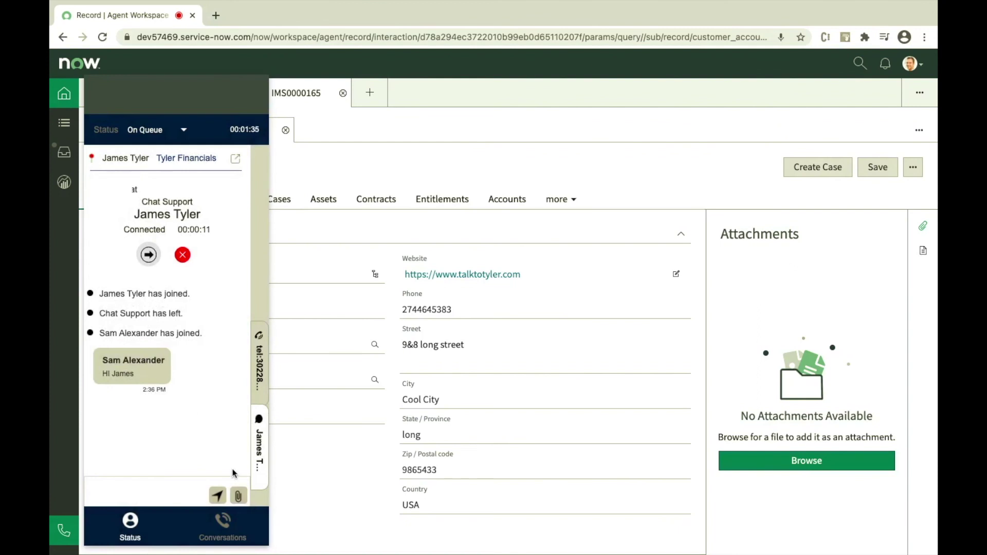
click(237, 497)
click(145, 344)
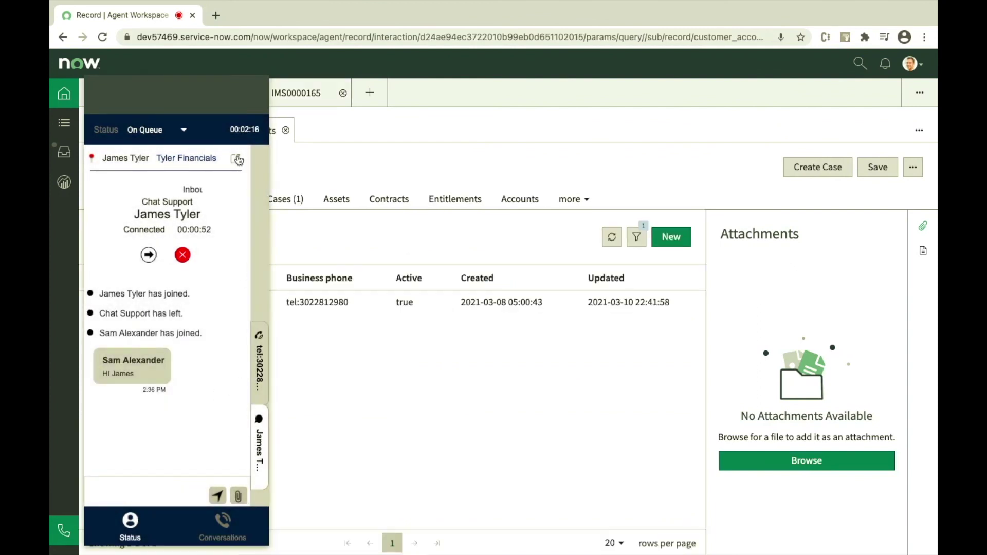
click(238, 160)
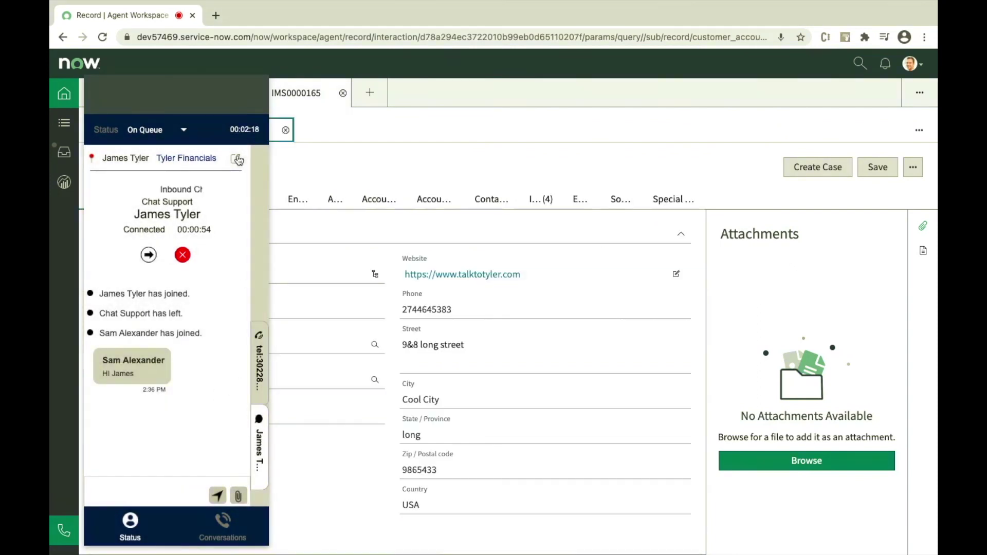
- Switch the phone panel to the Stark Investments call and show that caller's account details
click(64, 530)
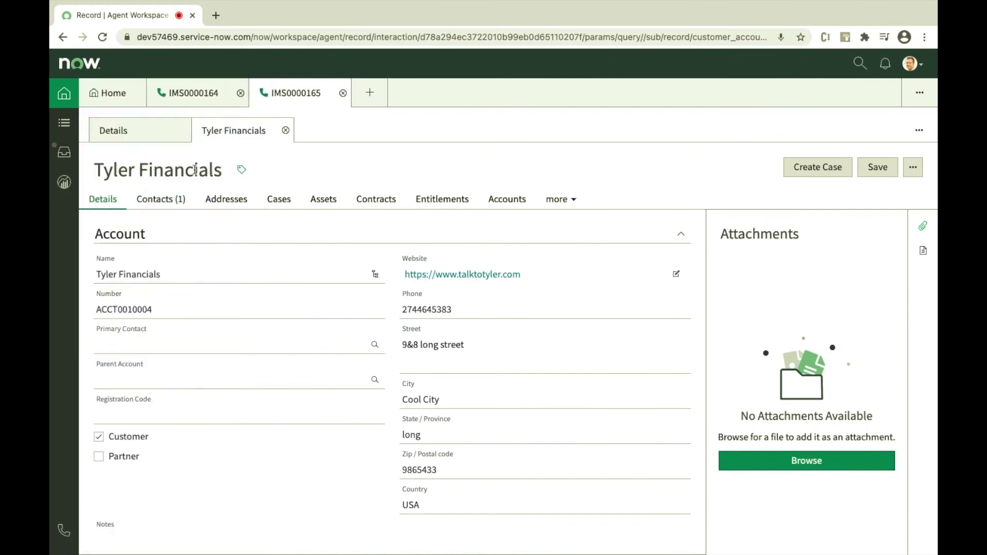
click(63, 530)
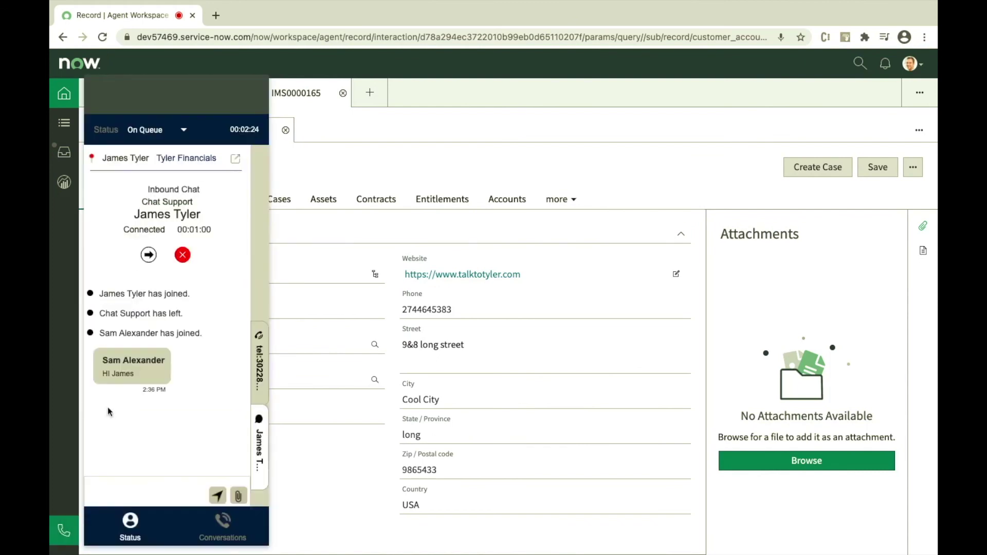
click(259, 362)
click(226, 158)
click(64, 530)
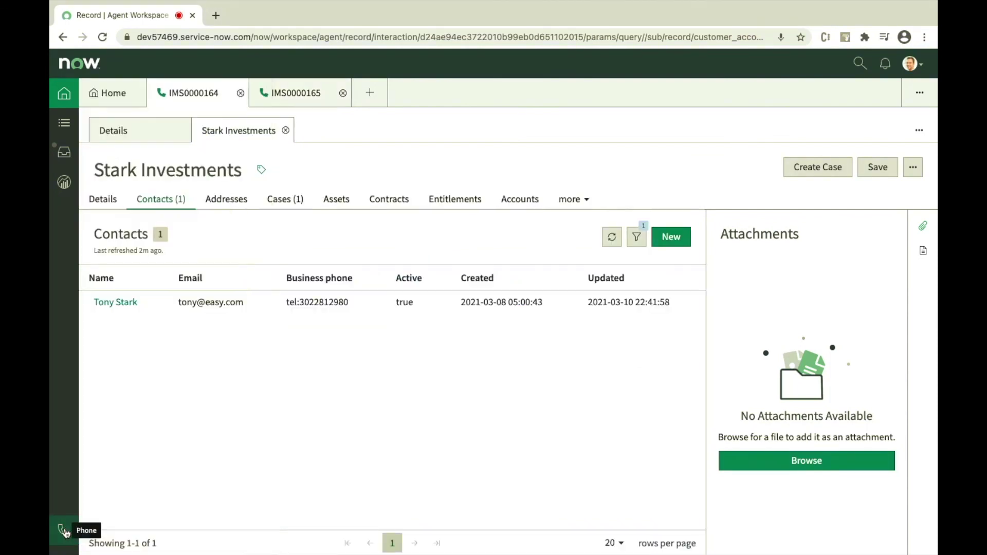
click(103, 199)
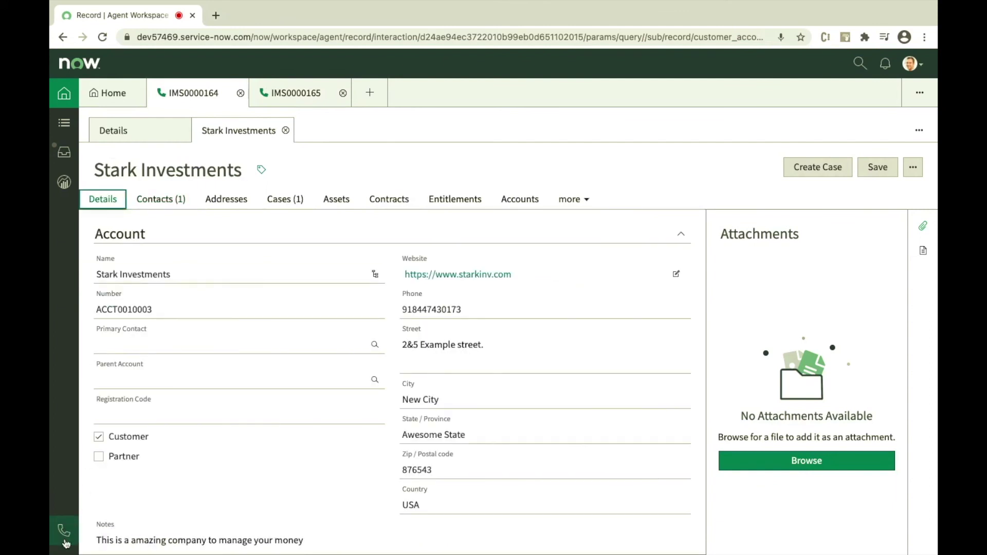
click(64, 530)
- Choose a disposition for the ended Stark Investments call and save it
click(172, 364)
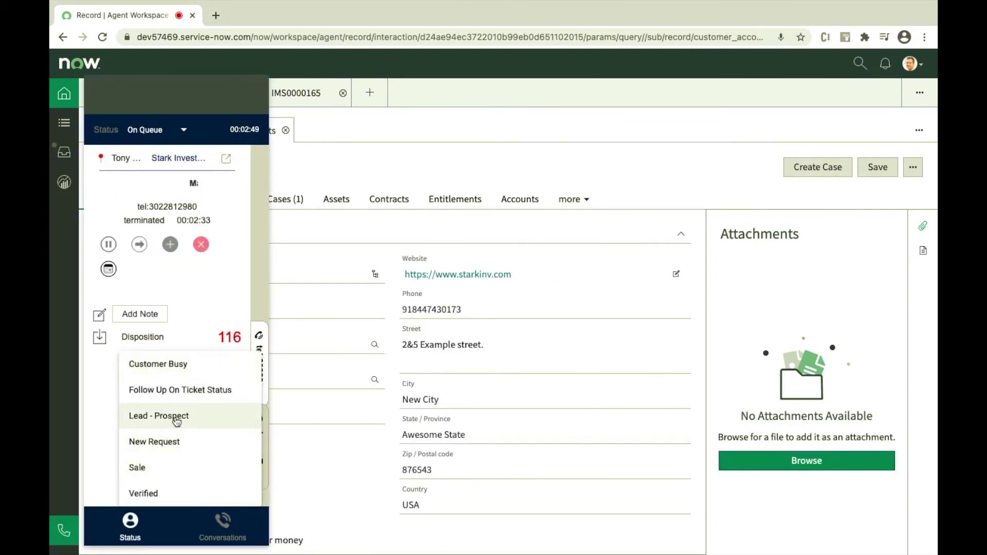
click(177, 390)
click(177, 393)
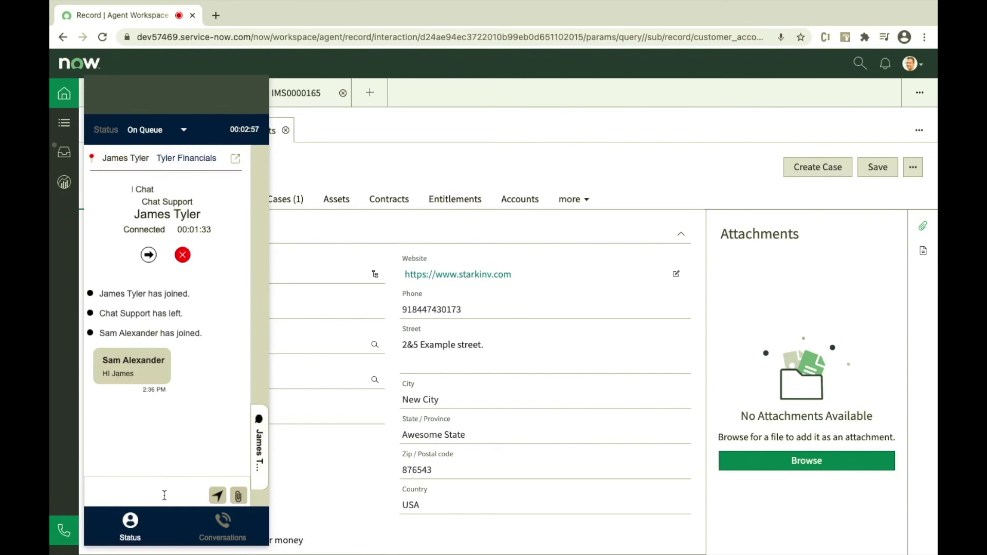
- End the Tyler Financials chat and save its disposition as New Request
click(183, 256)
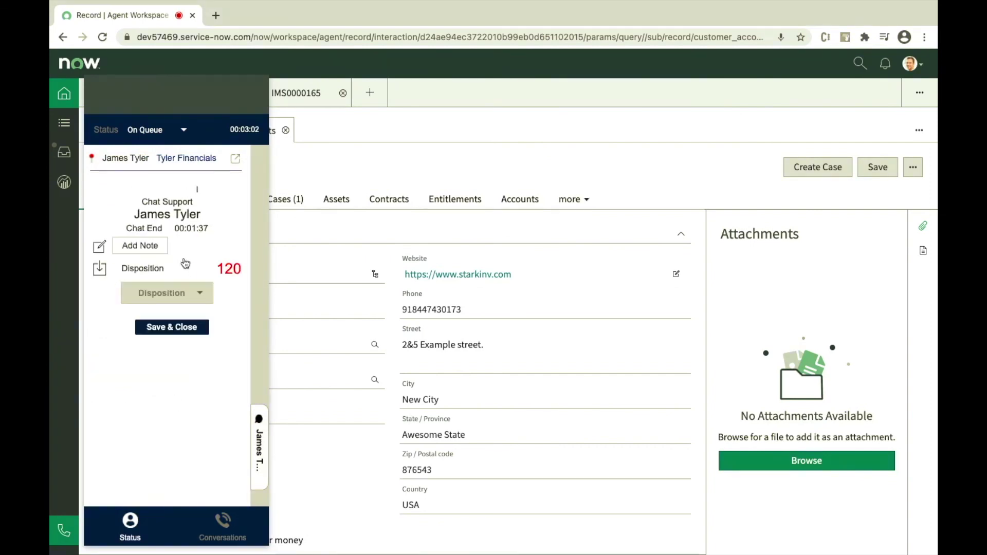
click(193, 289)
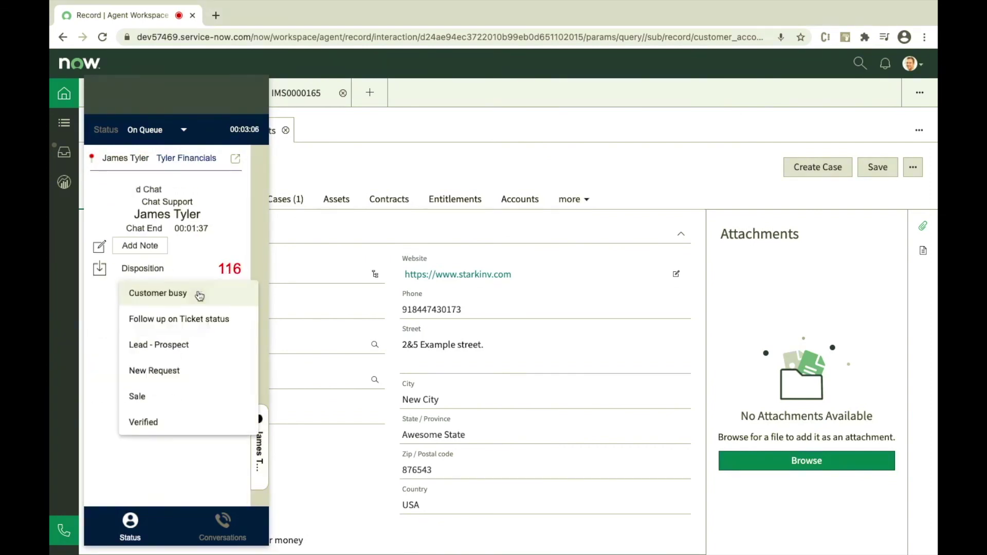
click(178, 368)
click(180, 329)
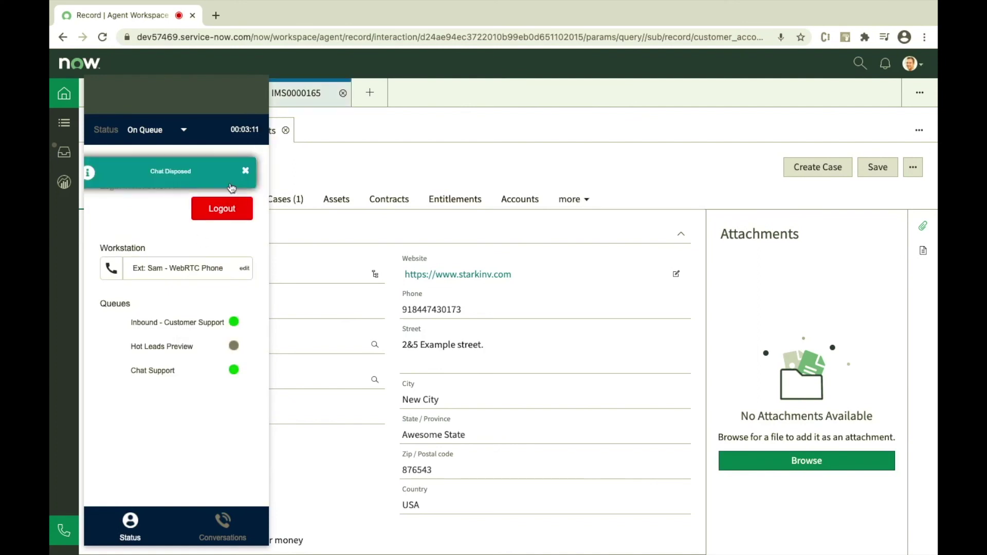